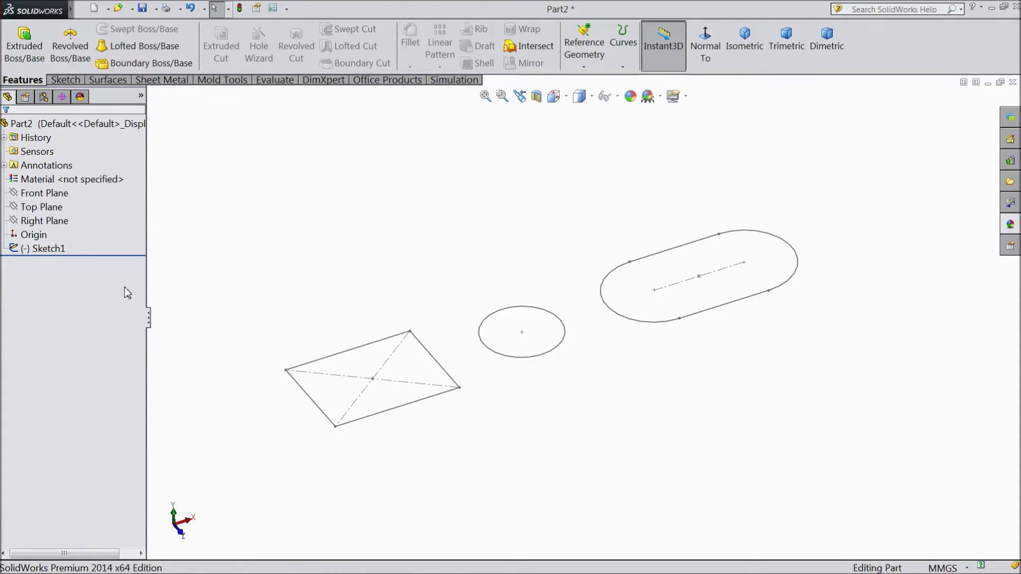
- Revolve Sketch1 a full 360° about Line1, the rectangle's lower edge, creating Revolve4
left_click(54, 253)
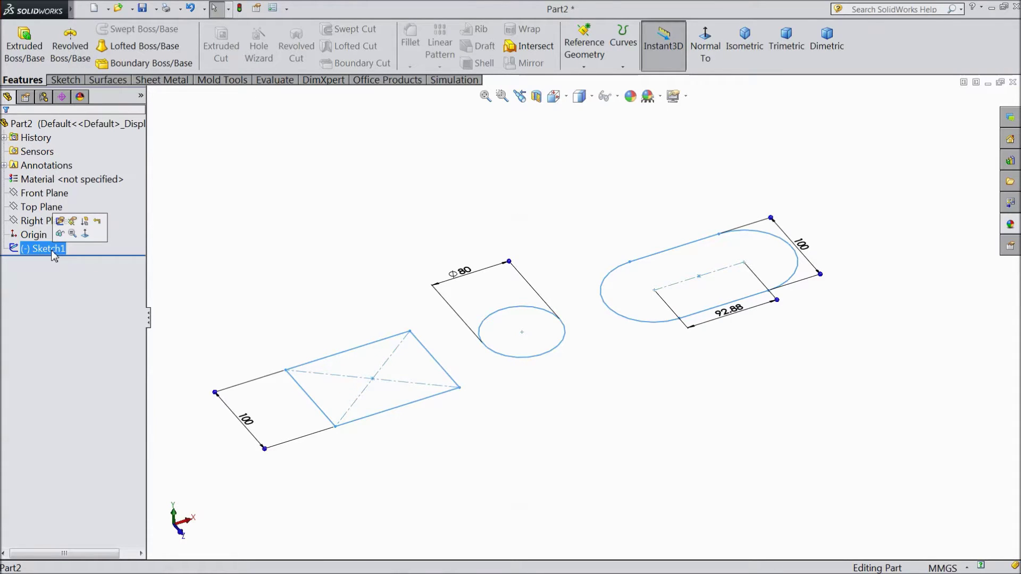
left_click(81, 51)
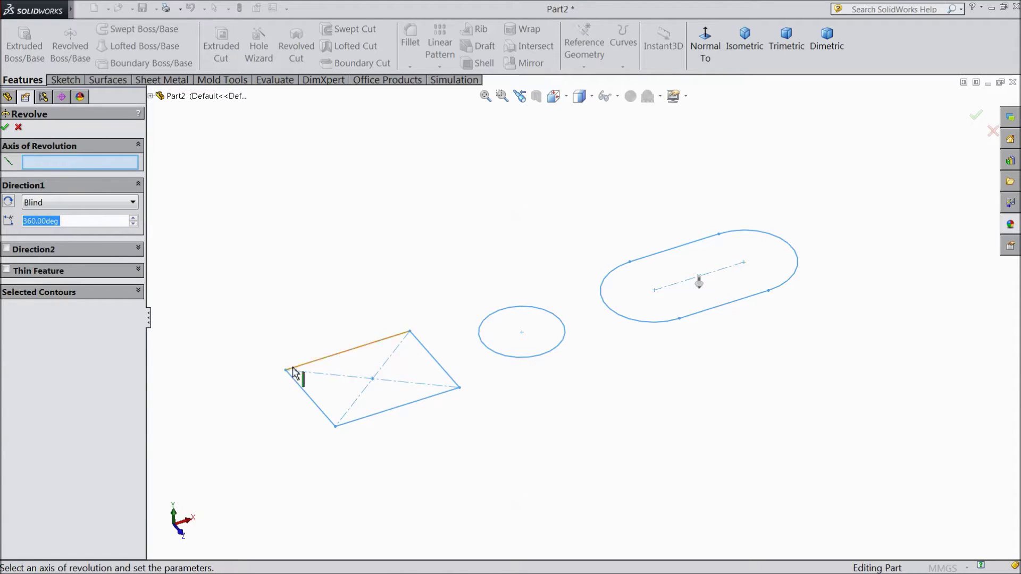
left_click(395, 414)
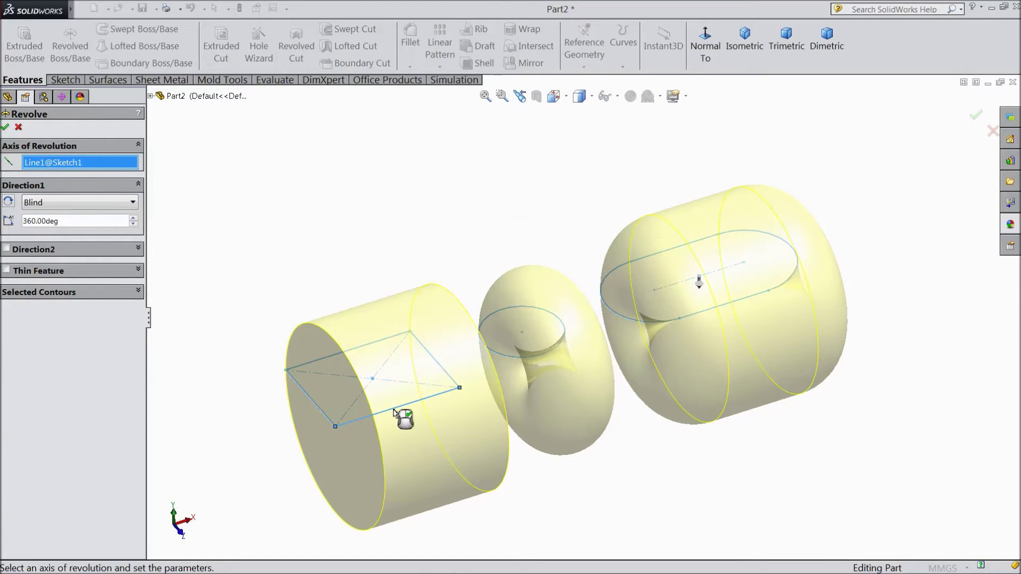
scroll(395, 414, "up", 1)
scroll(615, 387, "up", 1)
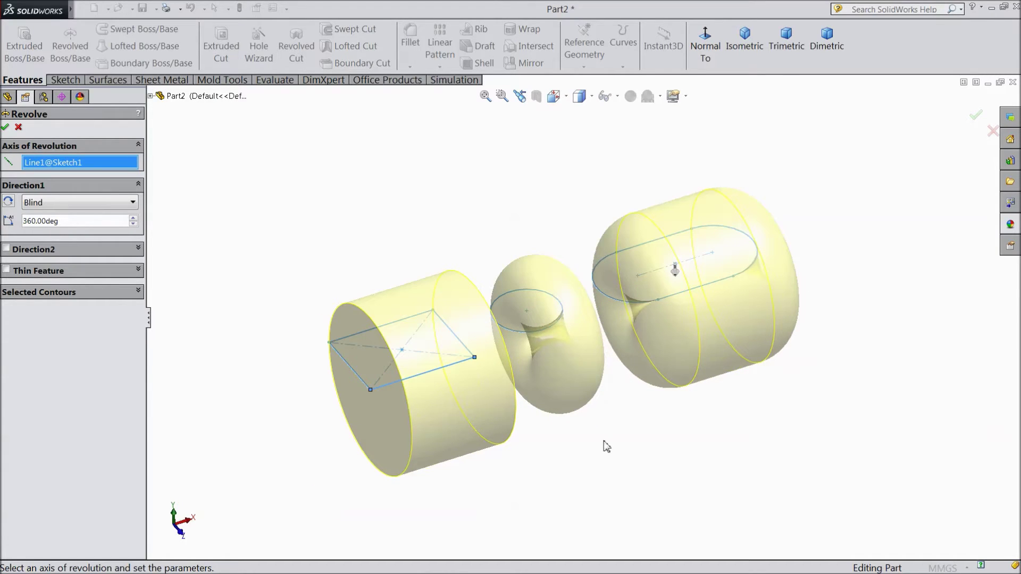
mouse_move(604, 446)
middle_mouse_down()
mouse_move(594, 461)
mouse_move(502, 447)
mouse_move(609, 444)
mouse_move(619, 453)
middle_mouse_up()
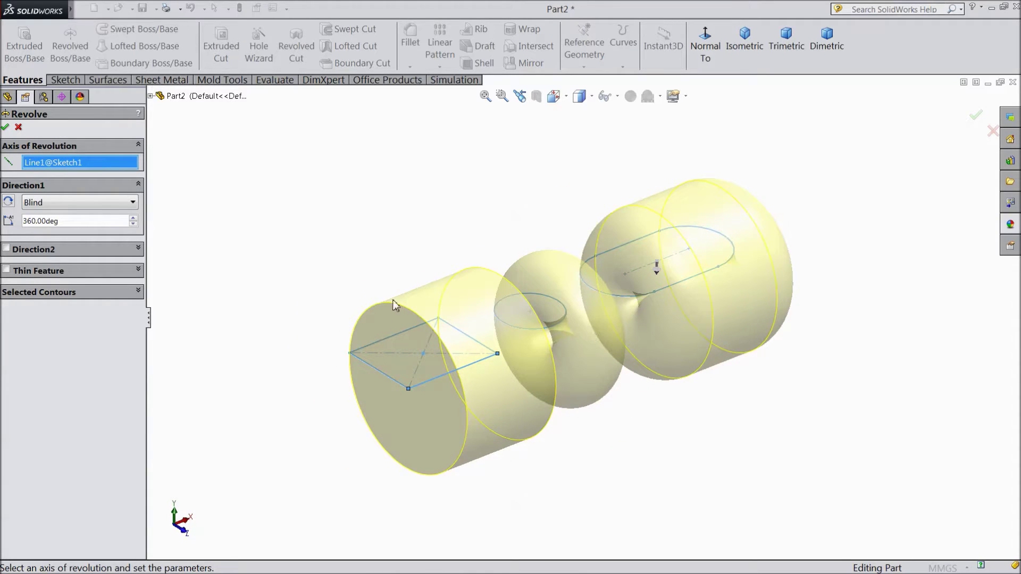
left_click(977, 118)
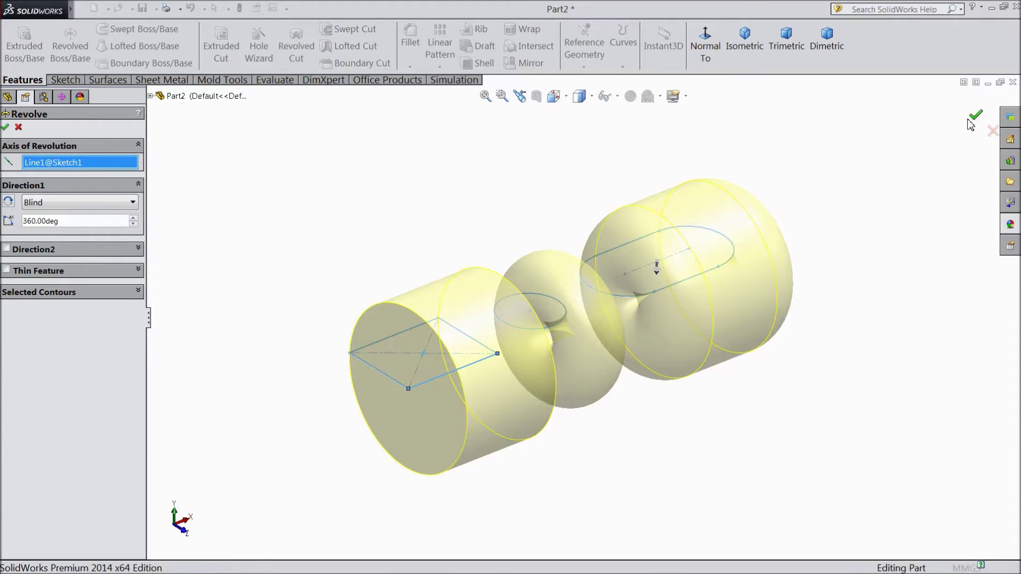
left_click(864, 287)
- Edit Revolve4 and lower its Direction1 angle from 360° to 309°
mouse_move(795, 289)
middle_mouse_down()
mouse_move(691, 293)
mouse_move(896, 242)
mouse_move(846, 263)
middle_mouse_up()
left_click(40, 263)
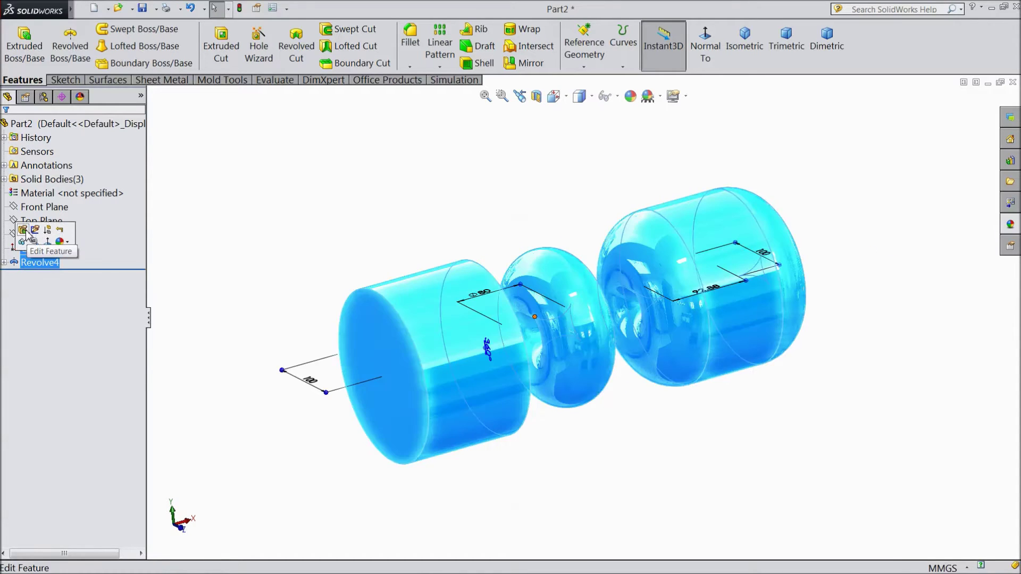
left_click(24, 229)
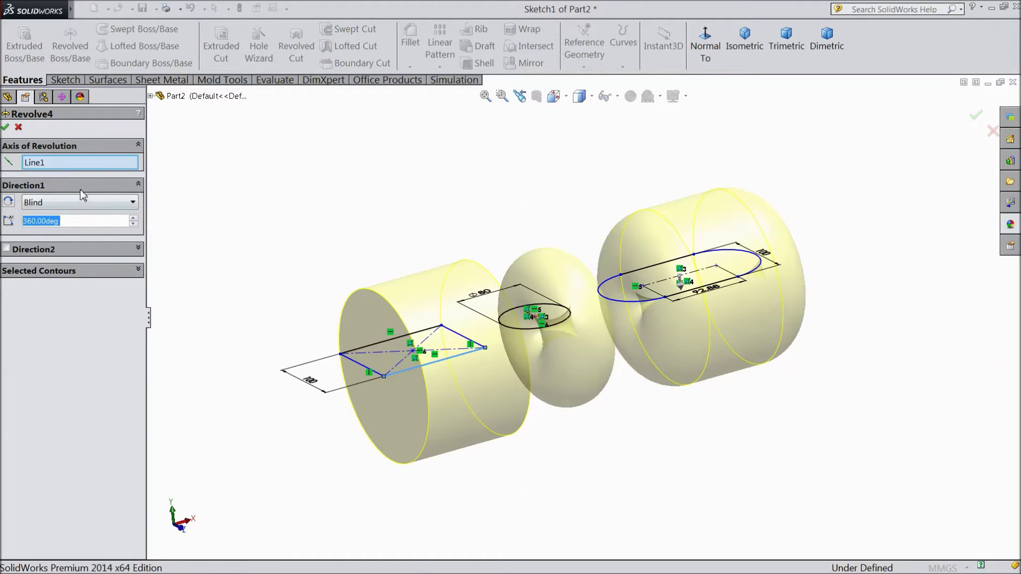
left_click(134, 224)
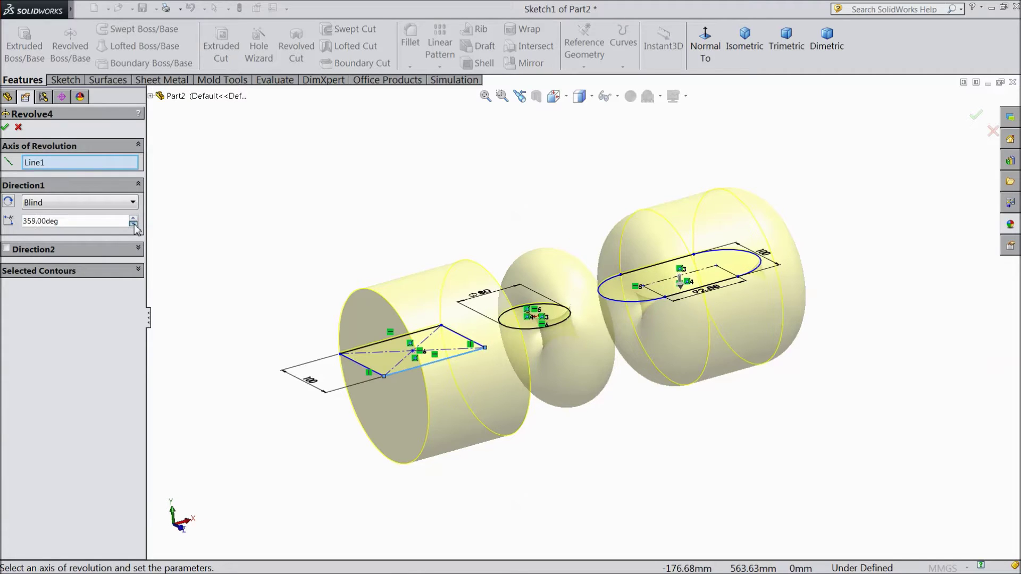
left_click(133, 223)
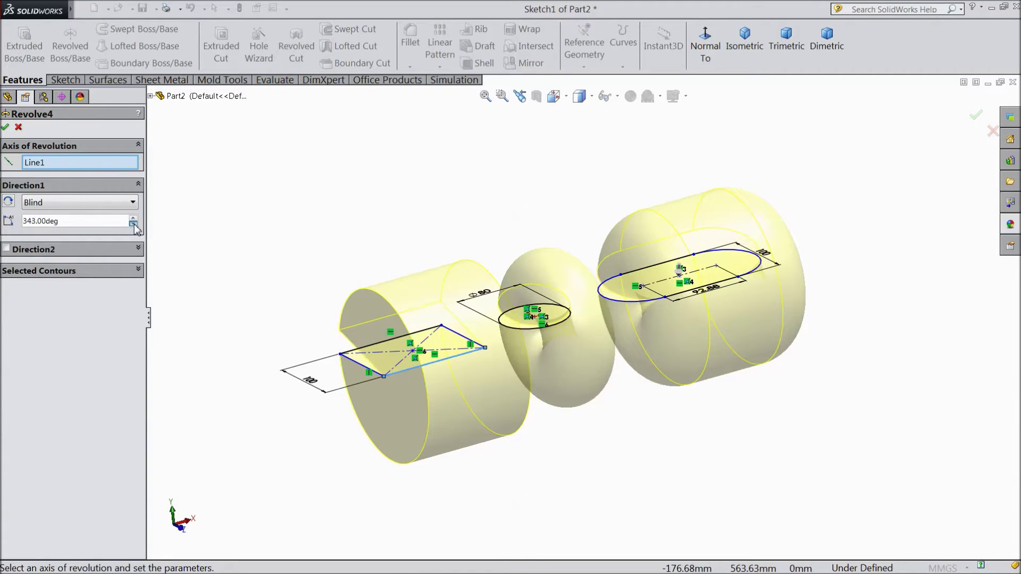
left_click(133, 225)
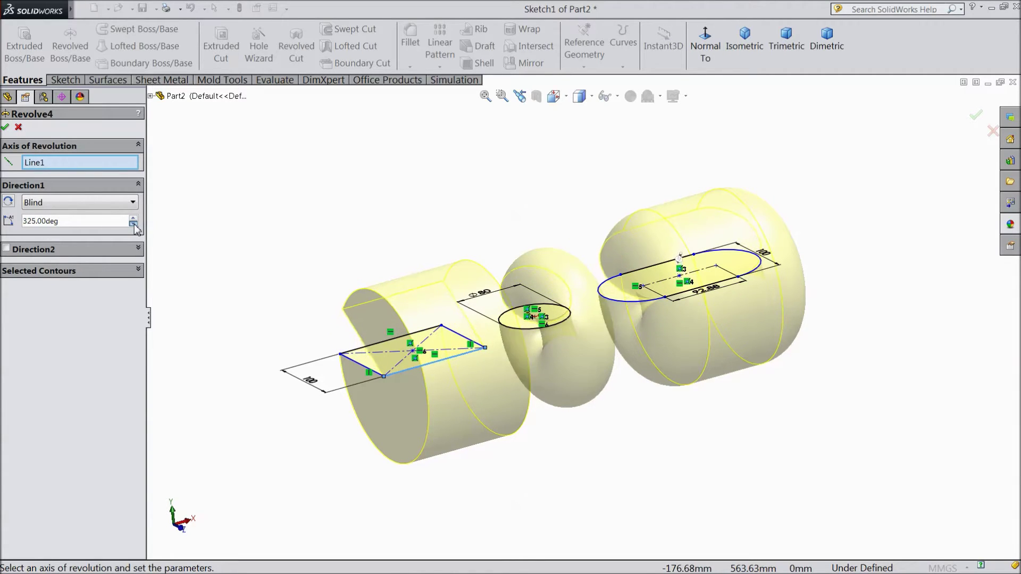
left_click(133, 224)
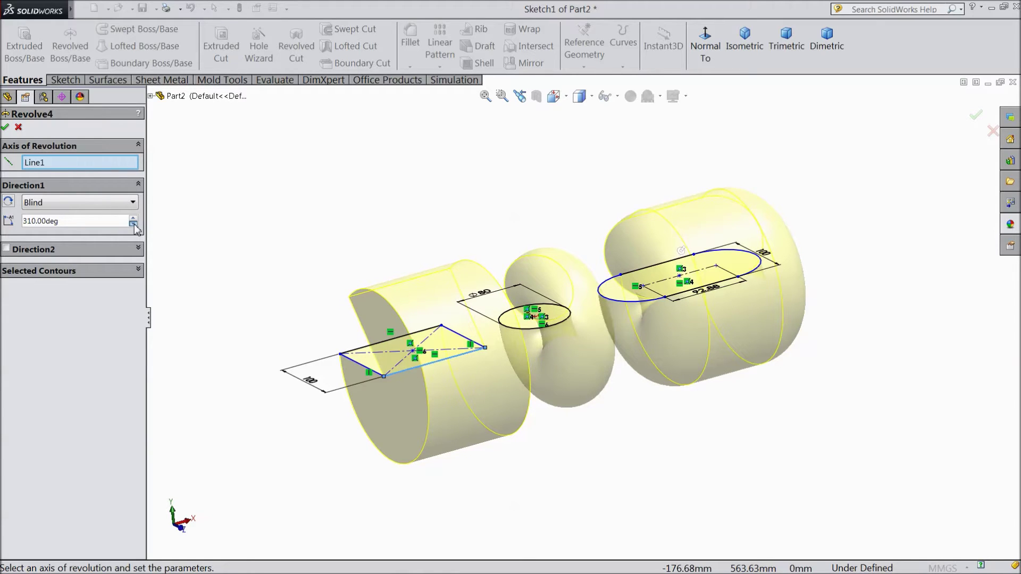
left_click(6, 127)
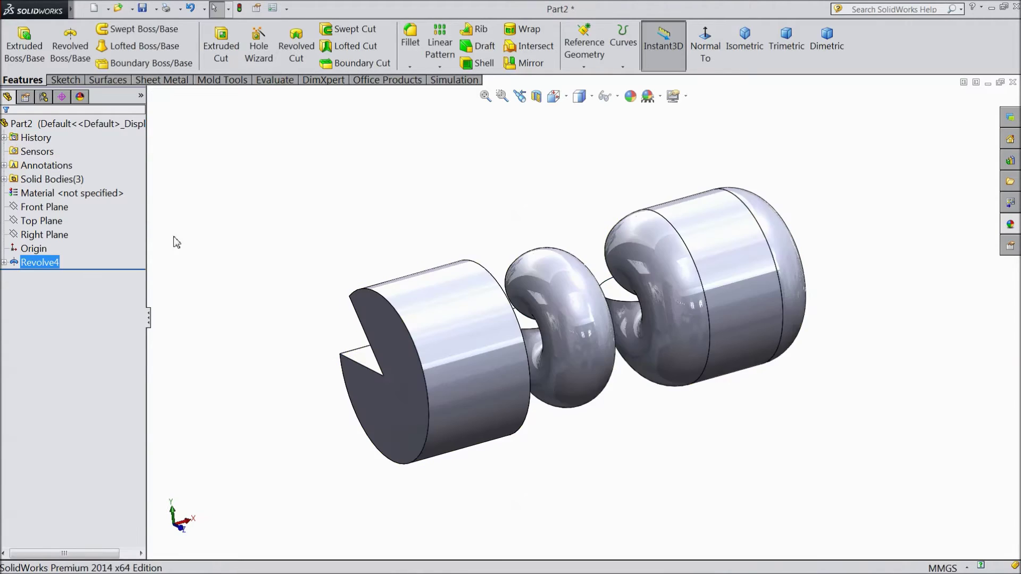
- Edit Revolve4 so its Selected Contours contain only the slot region
mouse_move(225, 247)
middle_mouse_down()
mouse_move(360, 244)
mouse_move(387, 212)
mouse_move(354, 303)
mouse_move(433, 299)
mouse_move(303, 412)
mouse_move(458, 428)
mouse_move(239, 416)
mouse_move(221, 442)
mouse_move(496, 409)
mouse_move(462, 457)
middle_mouse_up()
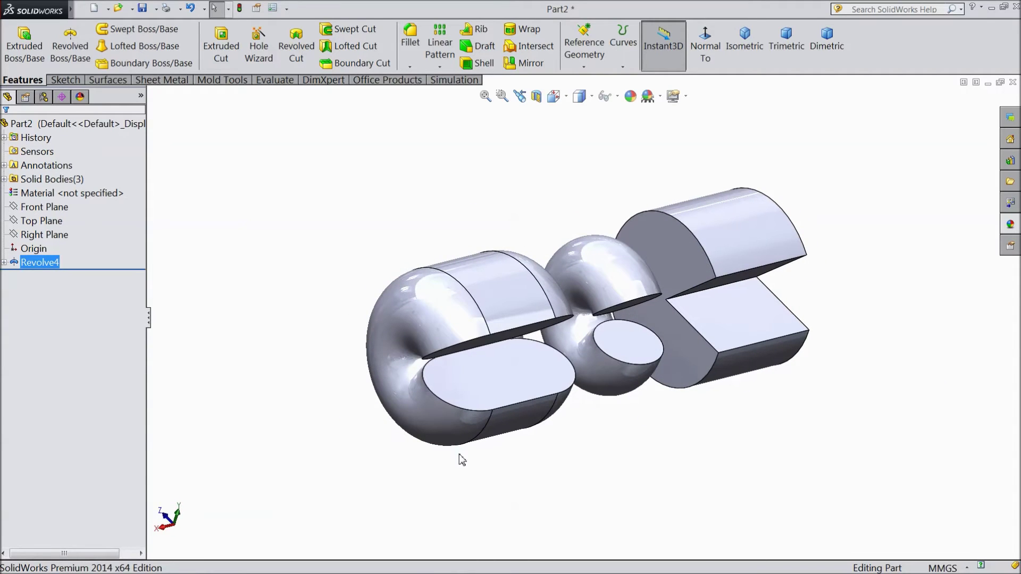
left_click(17, 263)
left_click(31, 238)
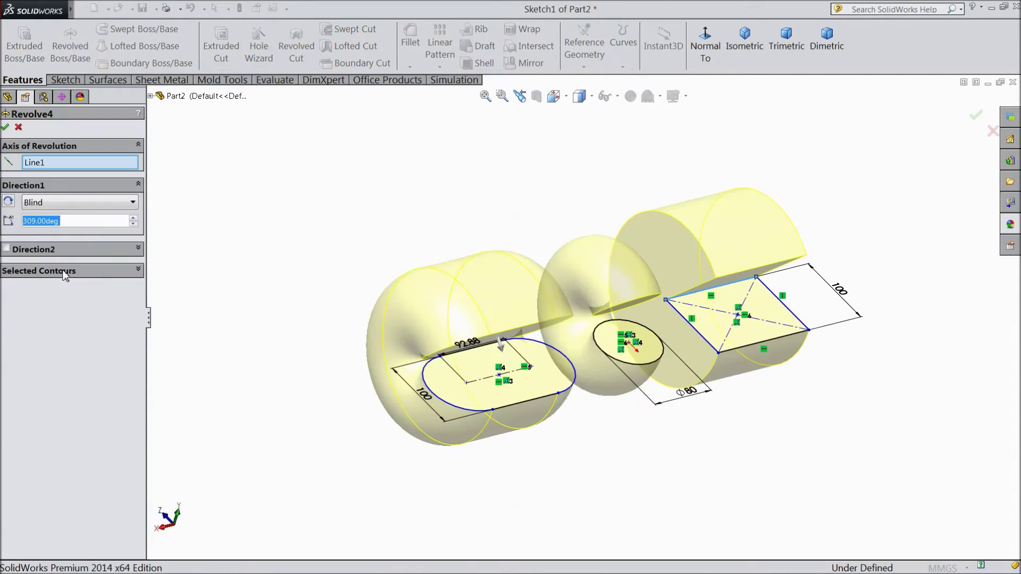
left_click(128, 275)
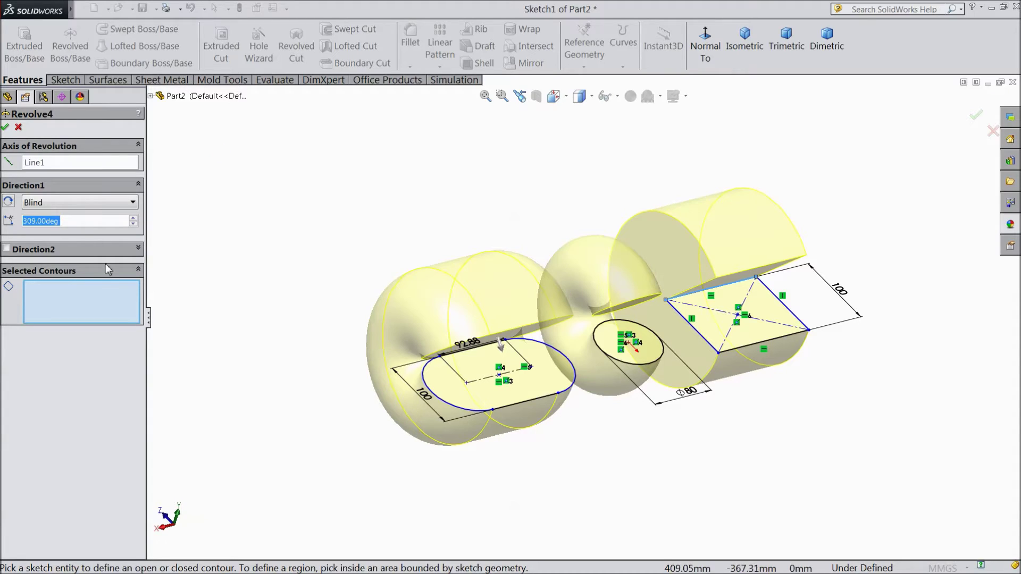
left_click(456, 411)
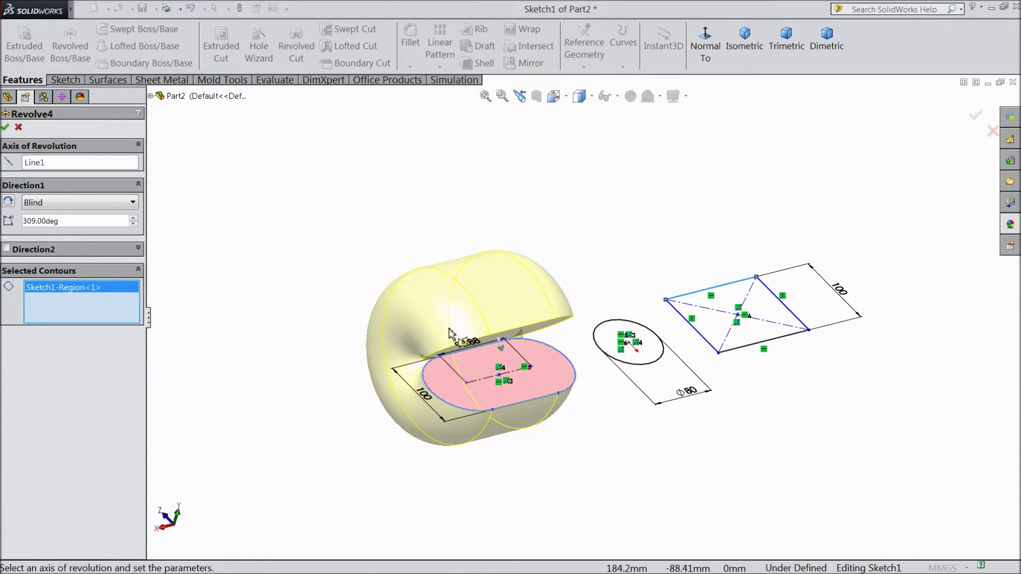
left_click(974, 119)
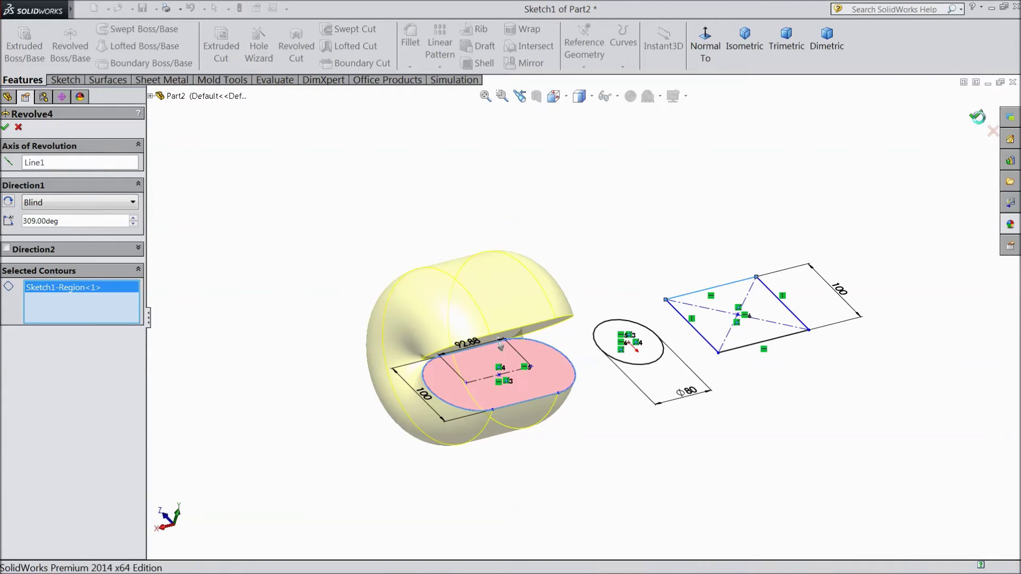
mouse_move(691, 263)
middle_mouse_down()
mouse_move(567, 240)
mouse_move(709, 231)
mouse_move(695, 231)
middle_mouse_up()
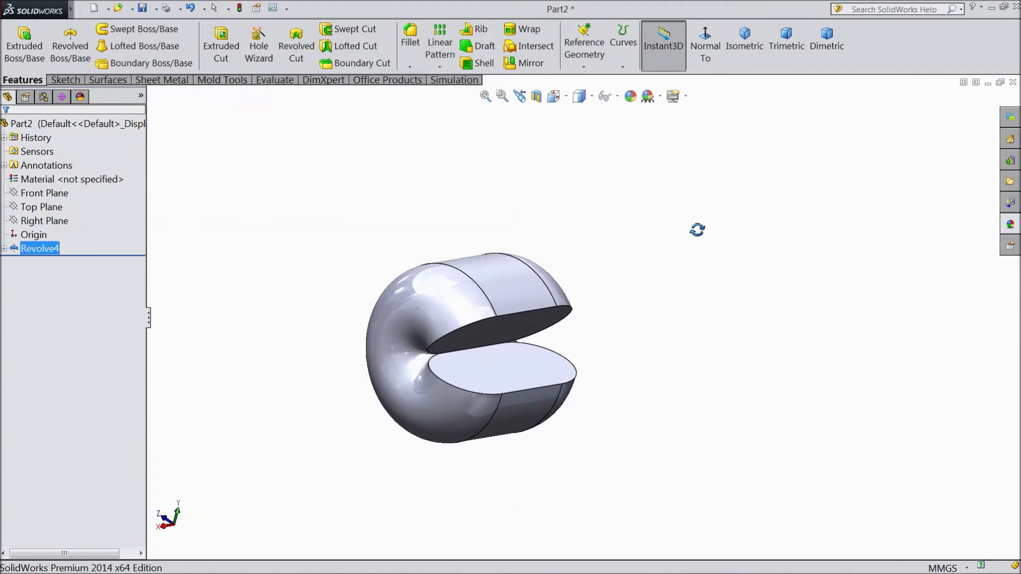
left_click(16, 249)
- Set Revolve4's Direction1 angle back to 360° to close the slot body's wedge gap
left_click(23, 223)
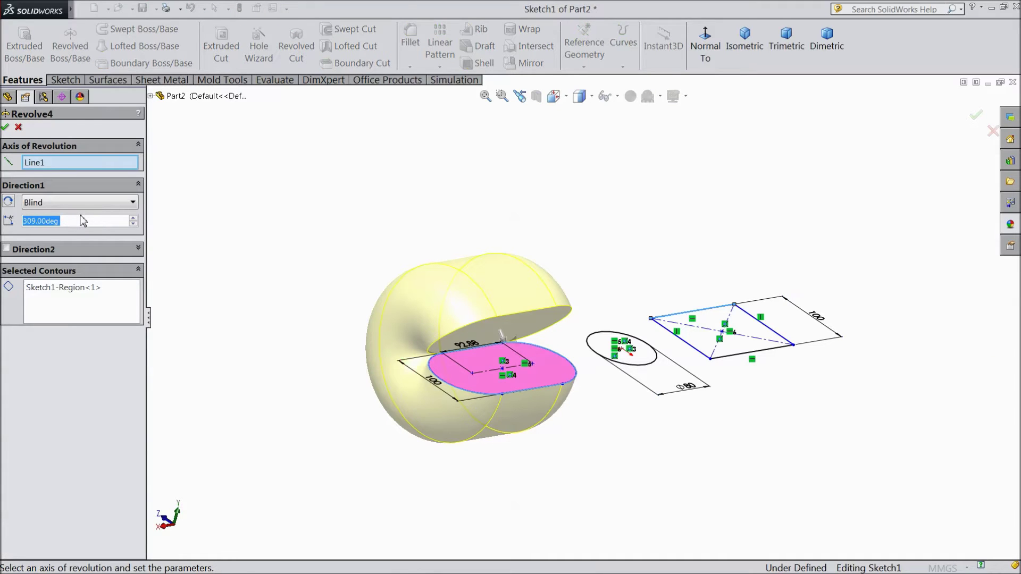
type("360.")
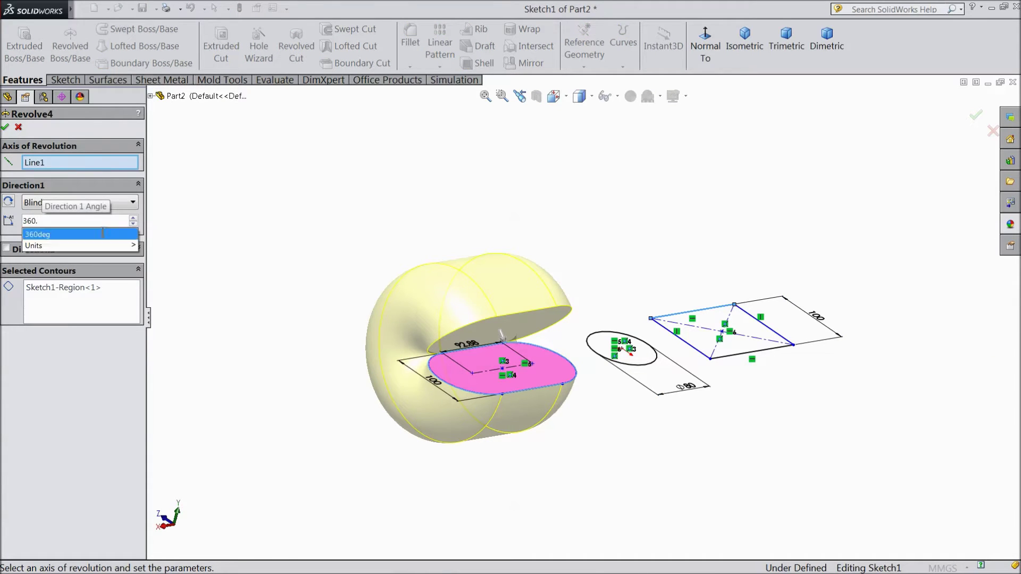
key("Return")
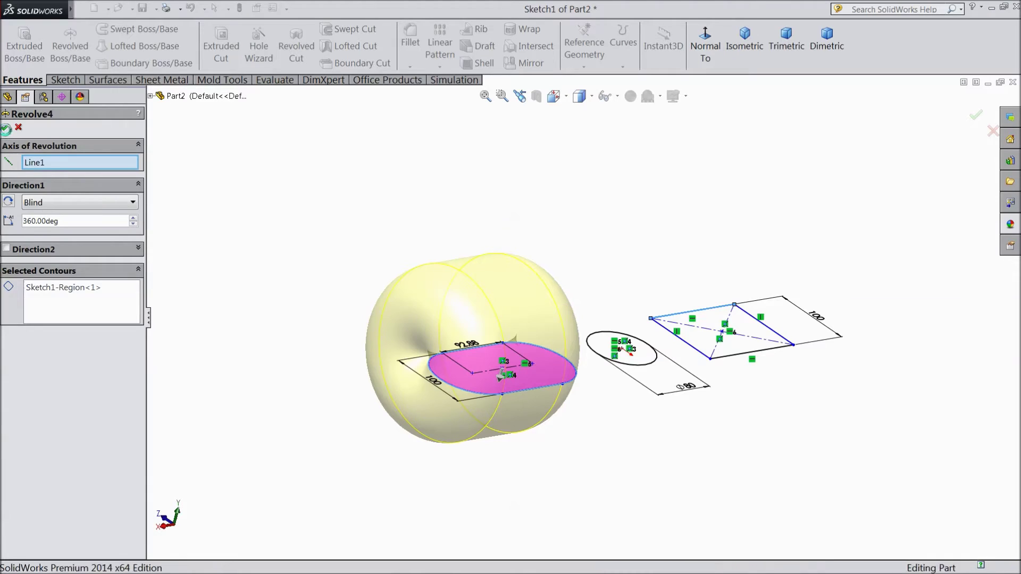
left_click(5, 127)
mouse_move(251, 237)
middle_mouse_down()
mouse_move(144, 252)
mouse_move(423, 225)
middle_mouse_up()
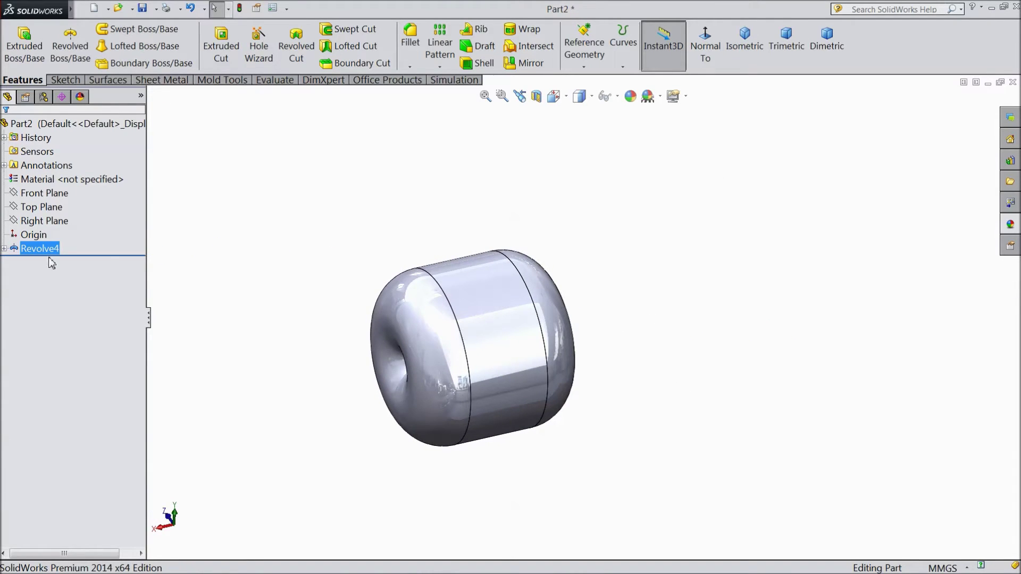
left_click(19, 251)
- Add the circle and rectangle regions to Revolve4's Selected Contours alongside the slot
left_click(19, 228)
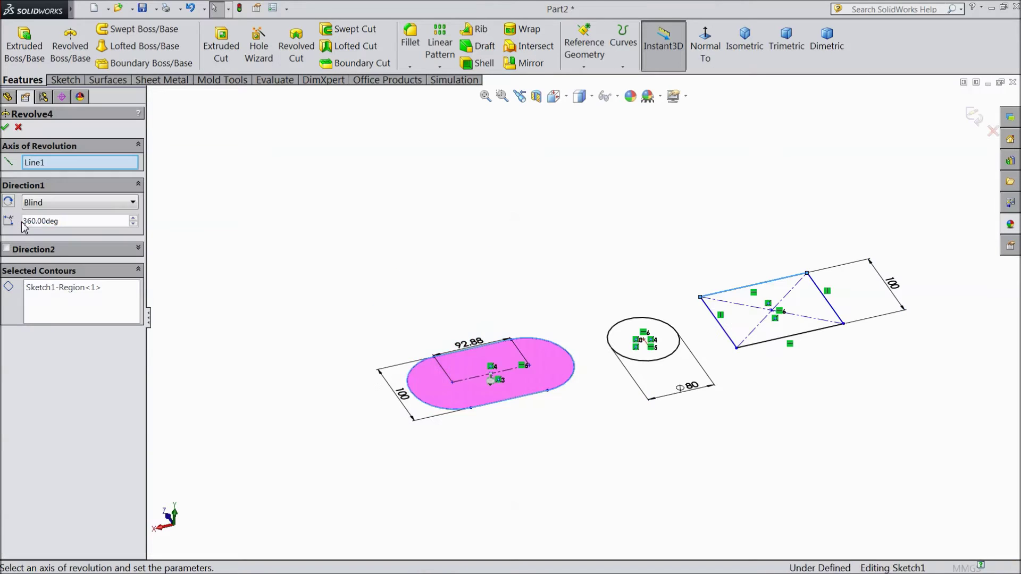
left_click(88, 301)
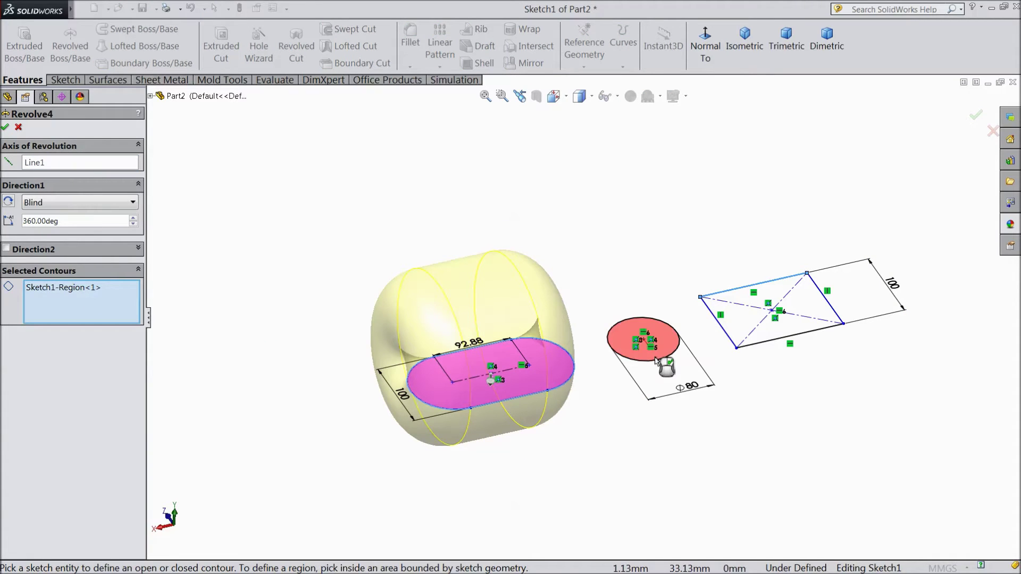
left_click(656, 352)
left_click(794, 327)
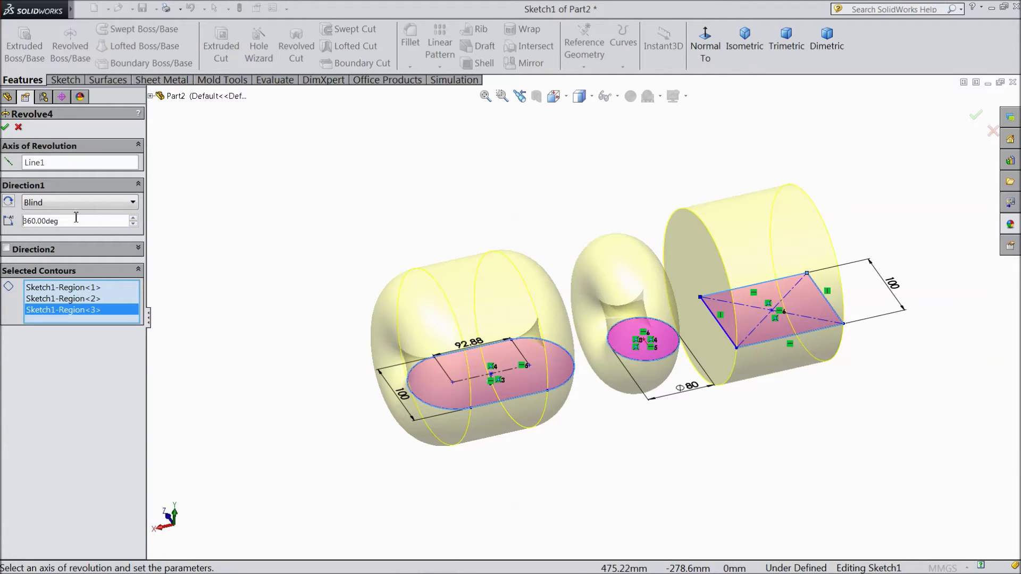
left_click(4, 129)
mouse_move(312, 282)
middle_mouse_down()
mouse_move(378, 253)
mouse_move(569, 224)
mouse_move(310, 249)
mouse_move(290, 276)
mouse_move(246, 276)
mouse_move(328, 279)
mouse_move(359, 248)
mouse_move(337, 296)
middle_mouse_up()
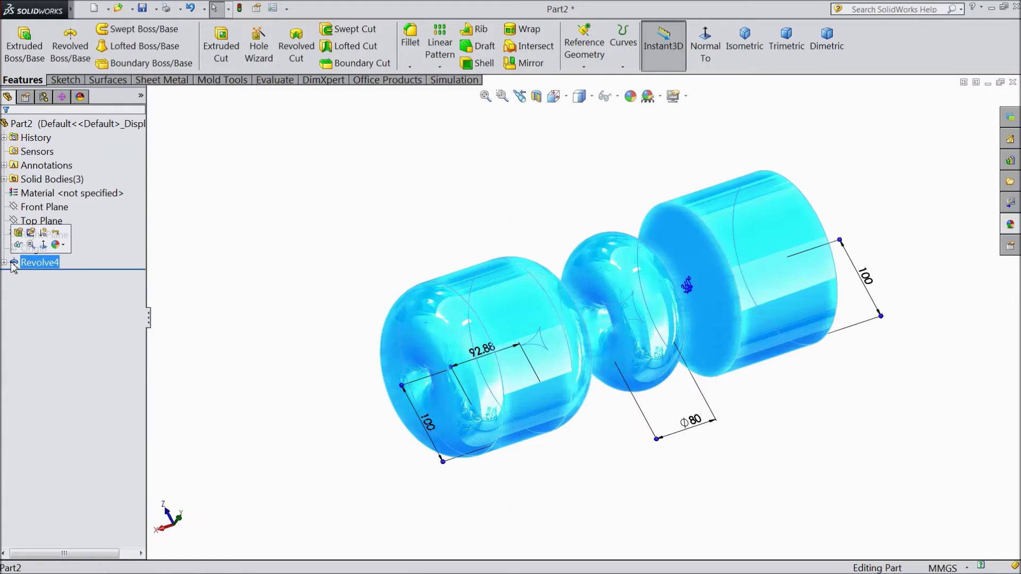
right_click(19, 266)
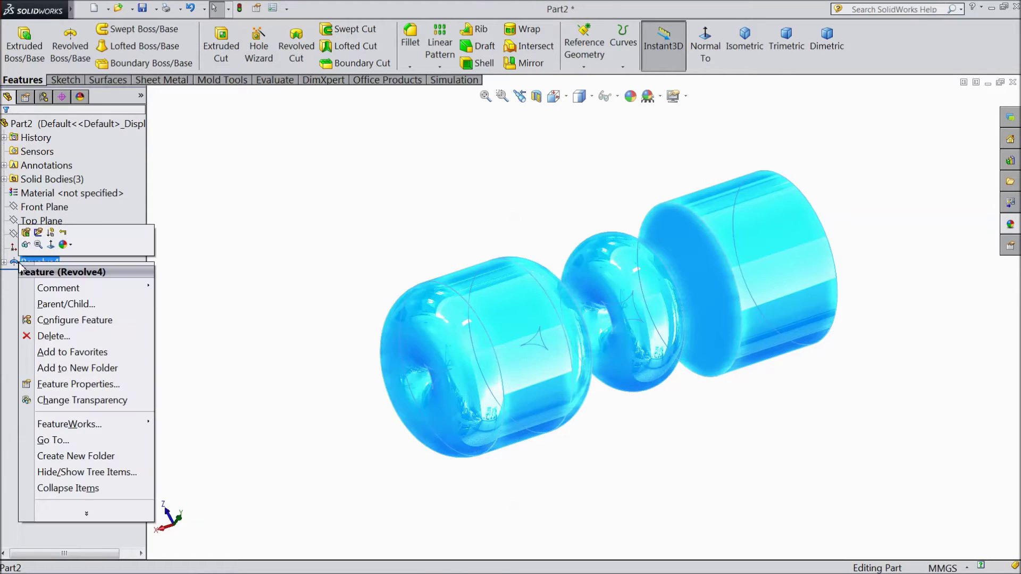
- Delete Revolve4 and confirm, so no solid bodies remain in the part
left_click(52, 336)
left_click(595, 209)
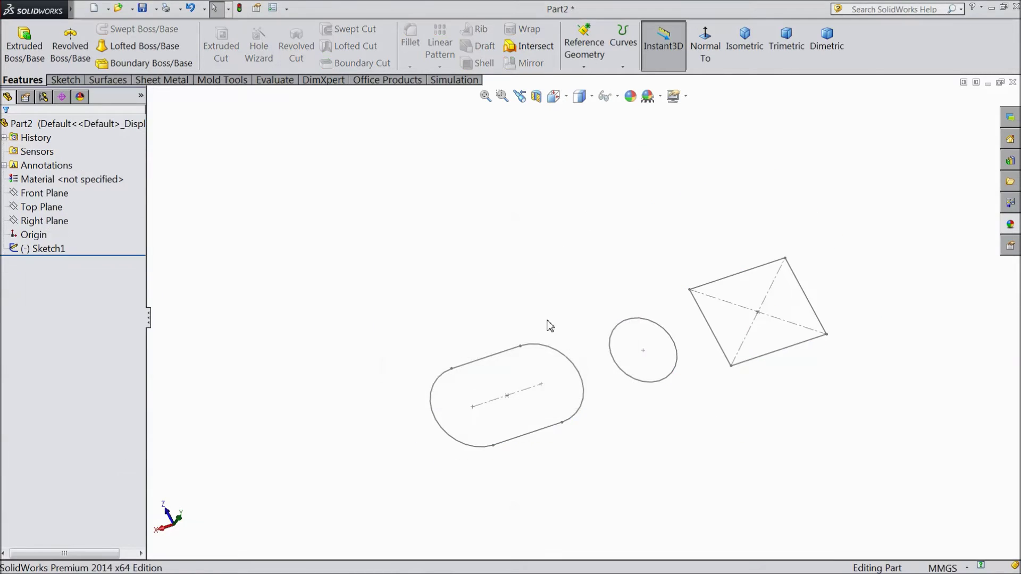
mouse_move(694, 415)
middle_mouse_down()
mouse_move(545, 394)
mouse_move(660, 356)
middle_mouse_up()
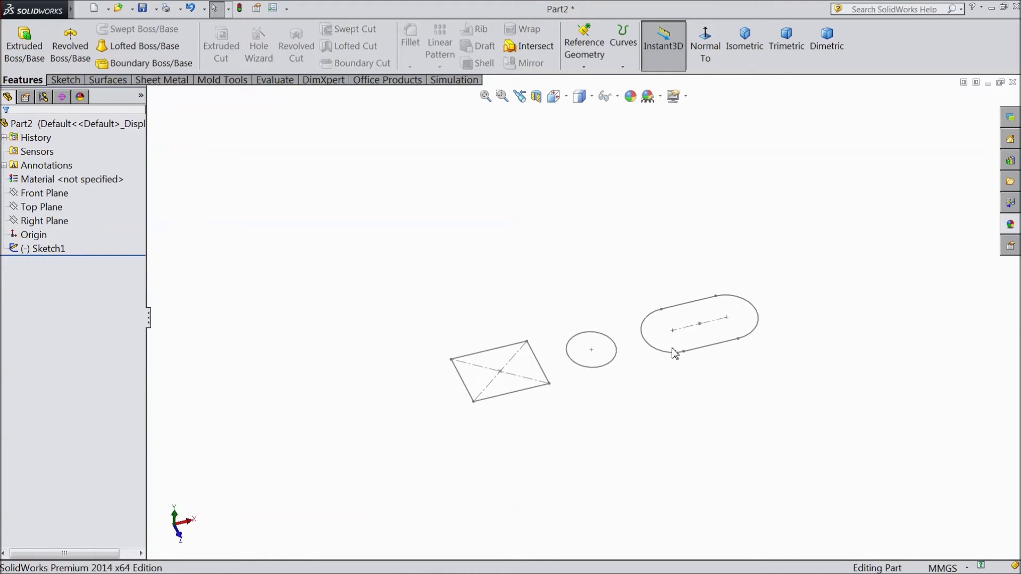
- Preview a new revolve of Sketch1 about Line4 with the angle reduced to 322°
left_click(44, 249)
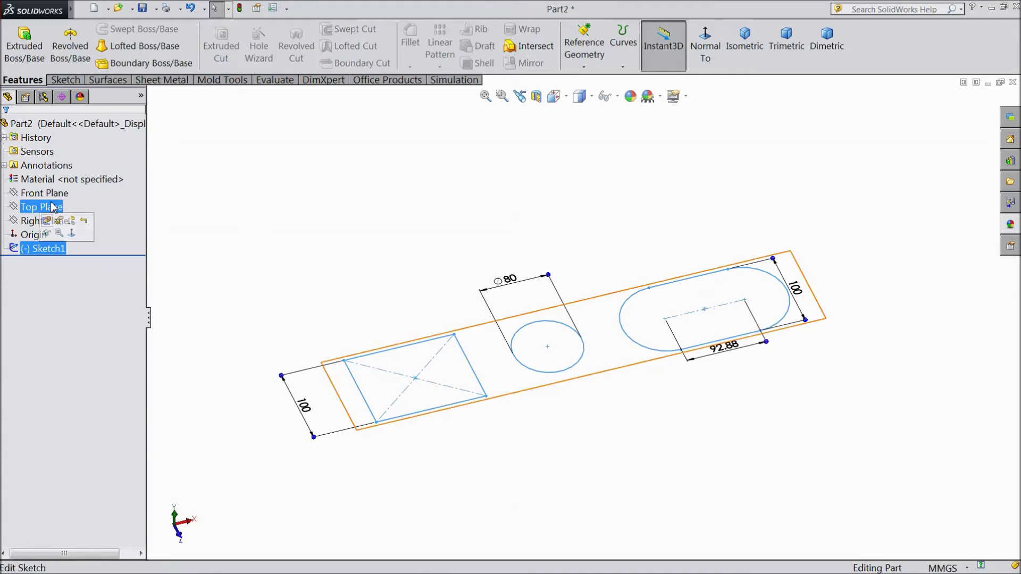
left_click(70, 48)
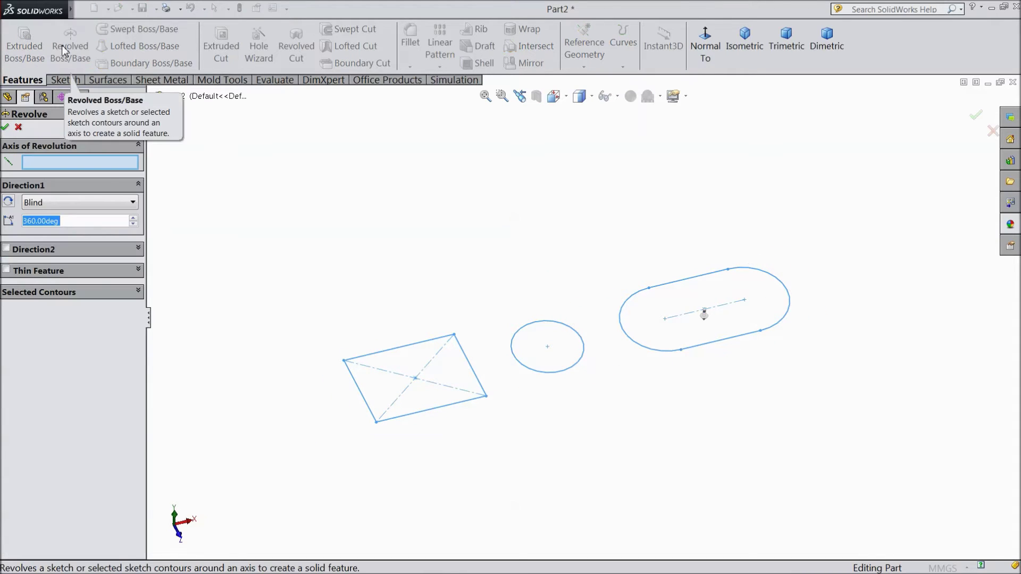
left_click(360, 401)
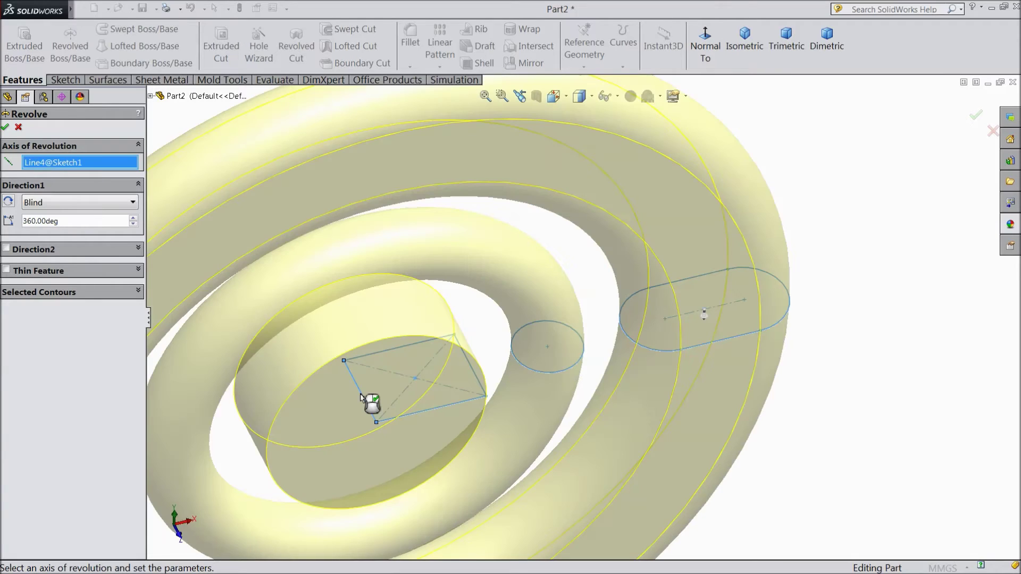
key("z")
middle_click_drag(600, 463, 580, 418)
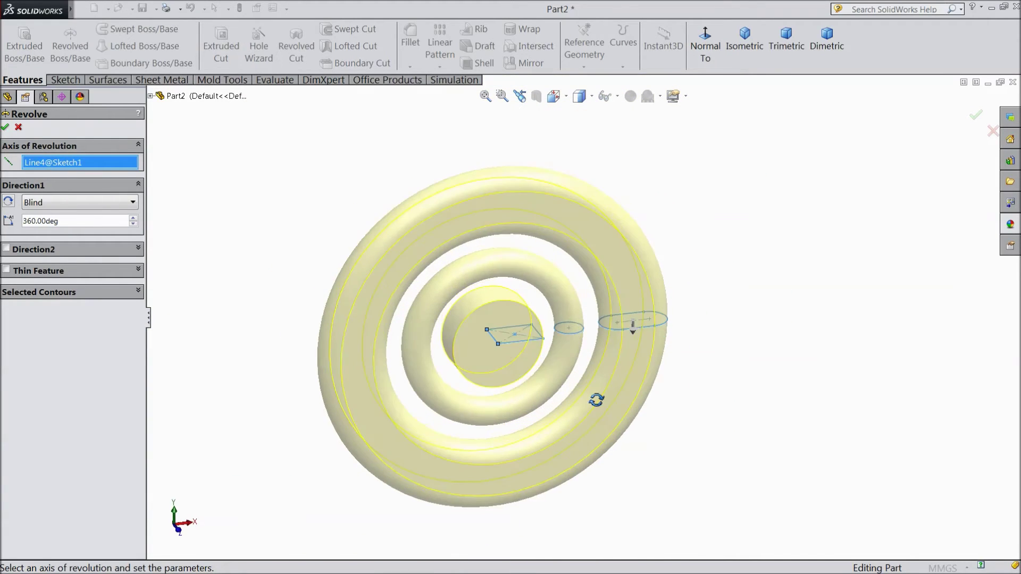
scroll(532, 370, "down", 2)
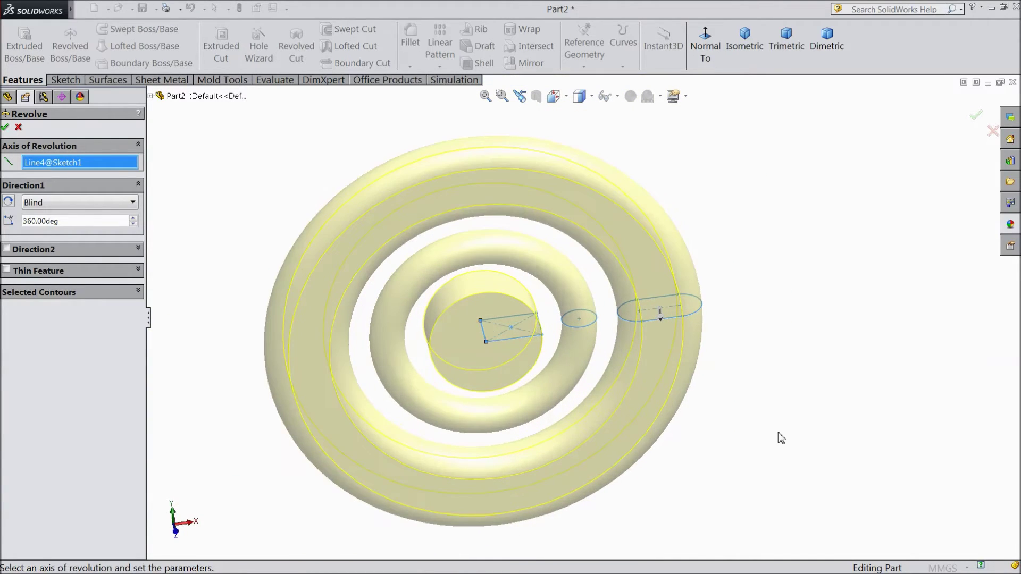
mouse_move(780, 438)
middle_mouse_down()
mouse_move(773, 279)
mouse_move(777, 399)
mouse_move(712, 429)
mouse_move(781, 360)
mouse_move(785, 394)
middle_mouse_up()
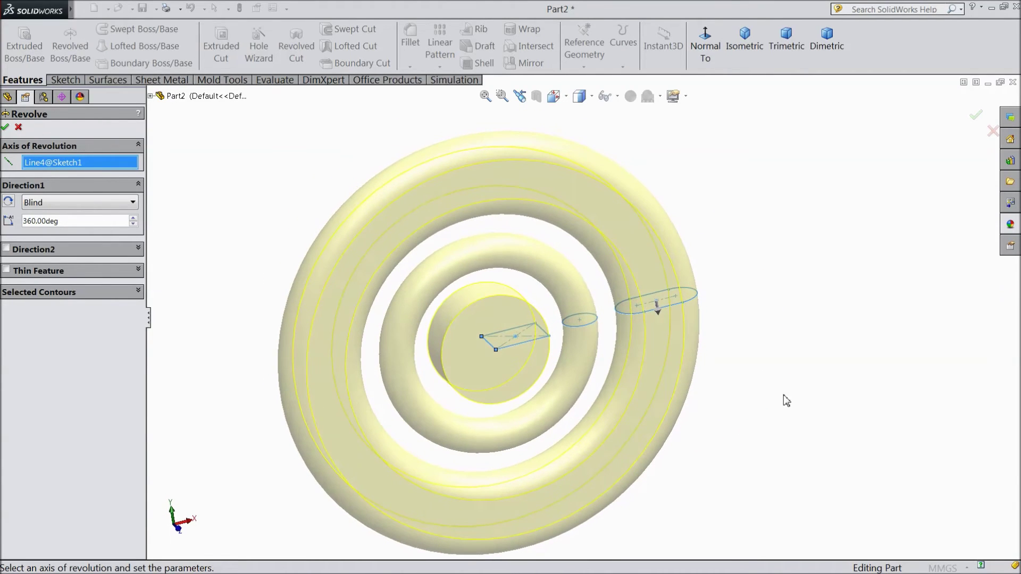
left_click(132, 225)
left_click_drag(133, 226, 133, 226)
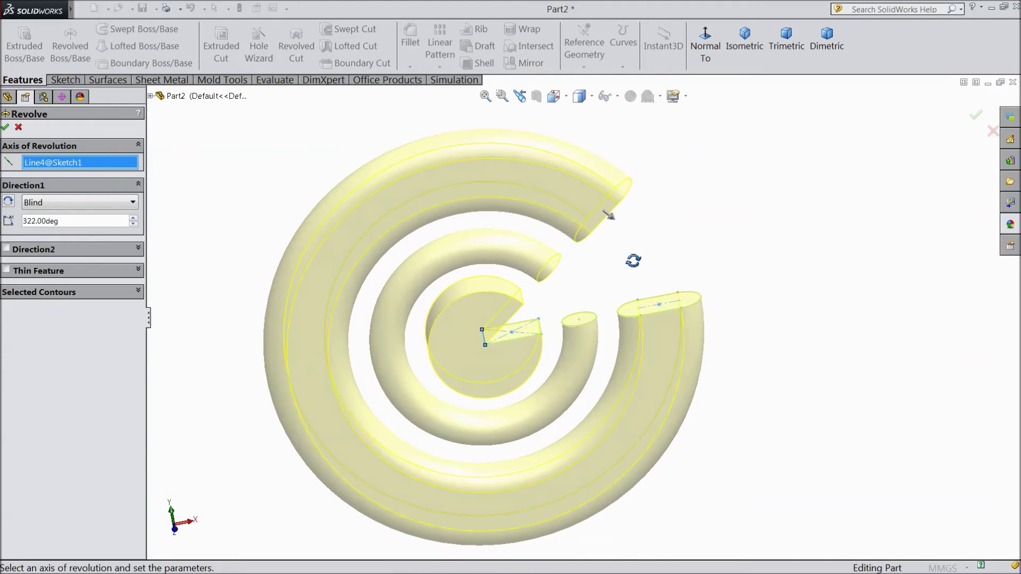
- Make the 322° revolve a one-direction 10 mm thin feature and accept it as Revolve-Thin2
left_click(7, 272)
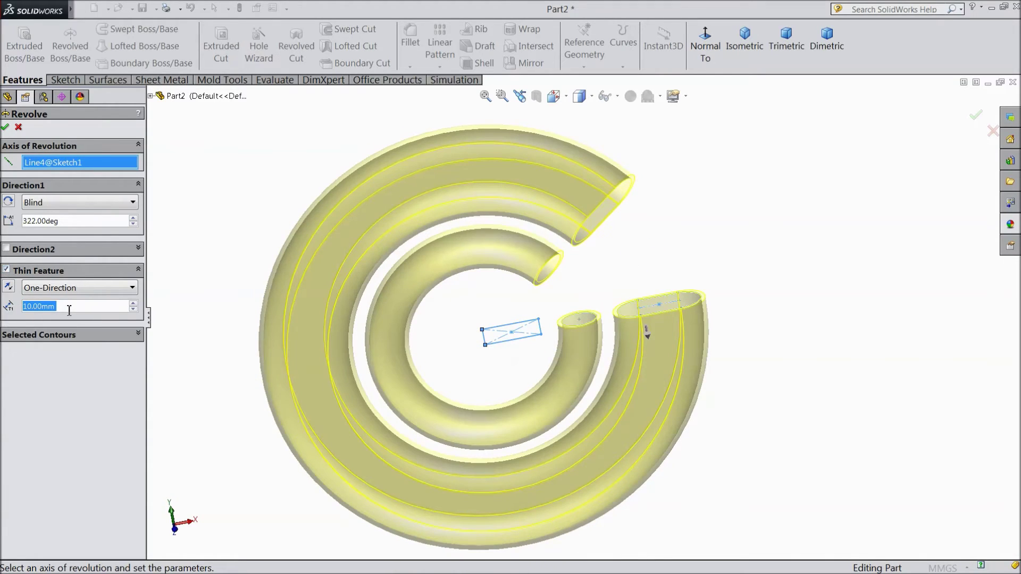
scroll(433, 406, "down", 2)
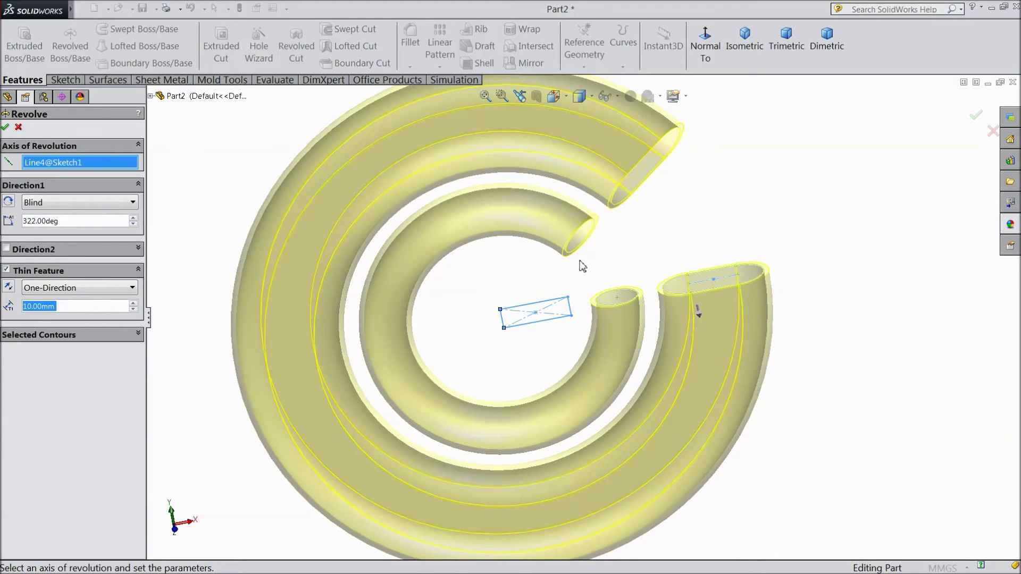
left_click(10, 290)
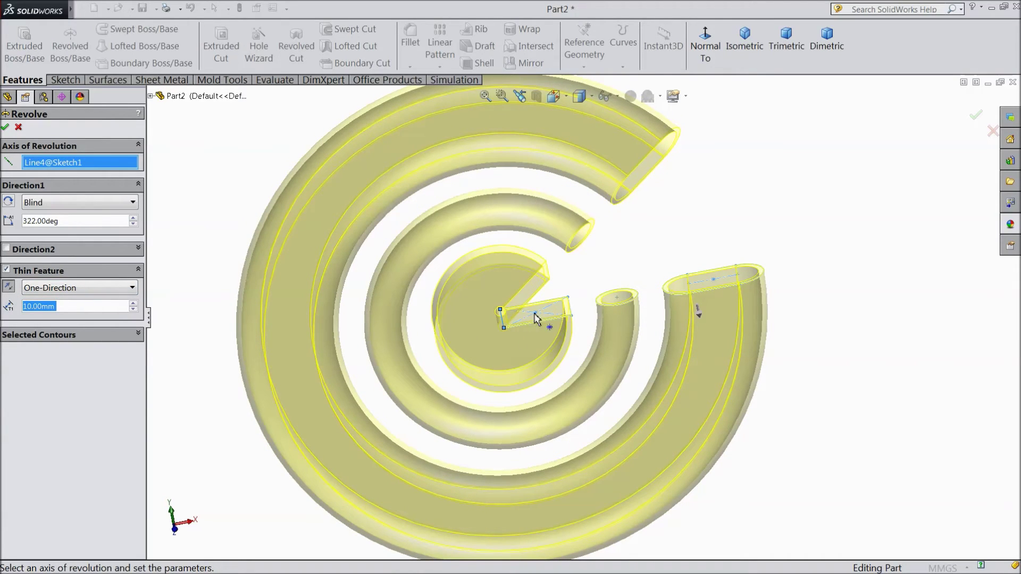
scroll(532, 331, "down", 2)
scroll(577, 323, "down", 2)
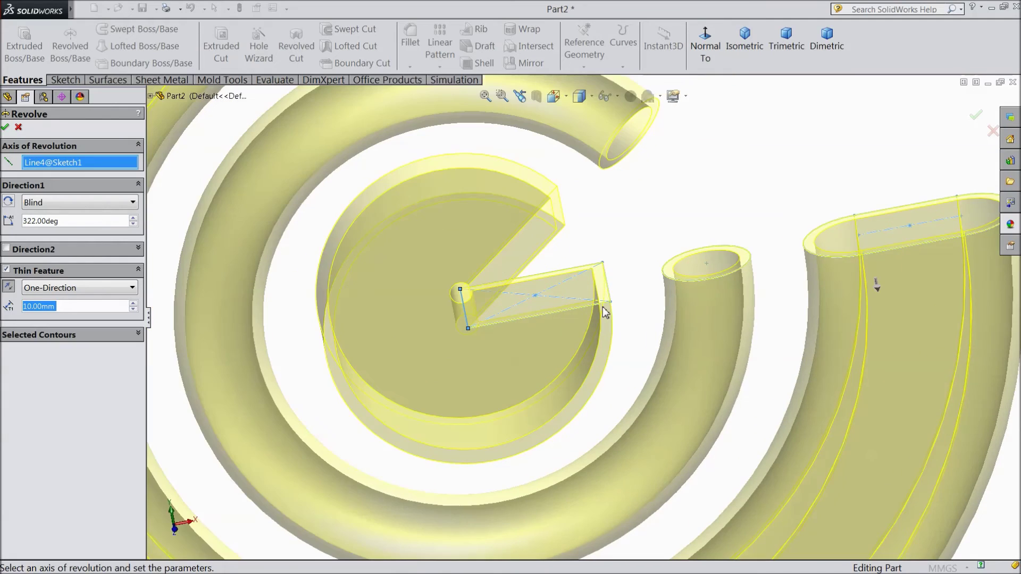
scroll(604, 308, "up", 2)
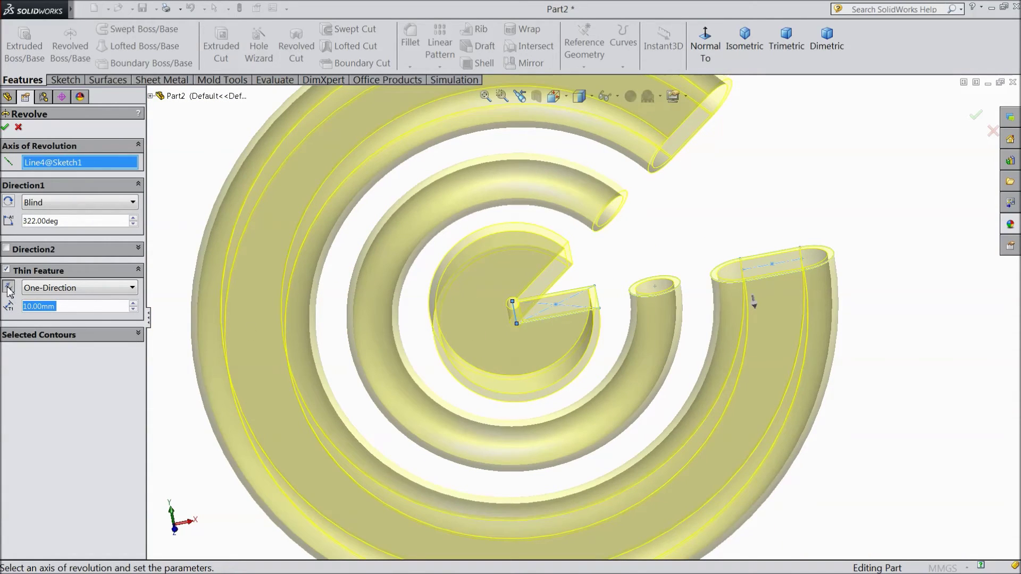
scroll(543, 305, "up", 2)
scroll(538, 302, "up", 1)
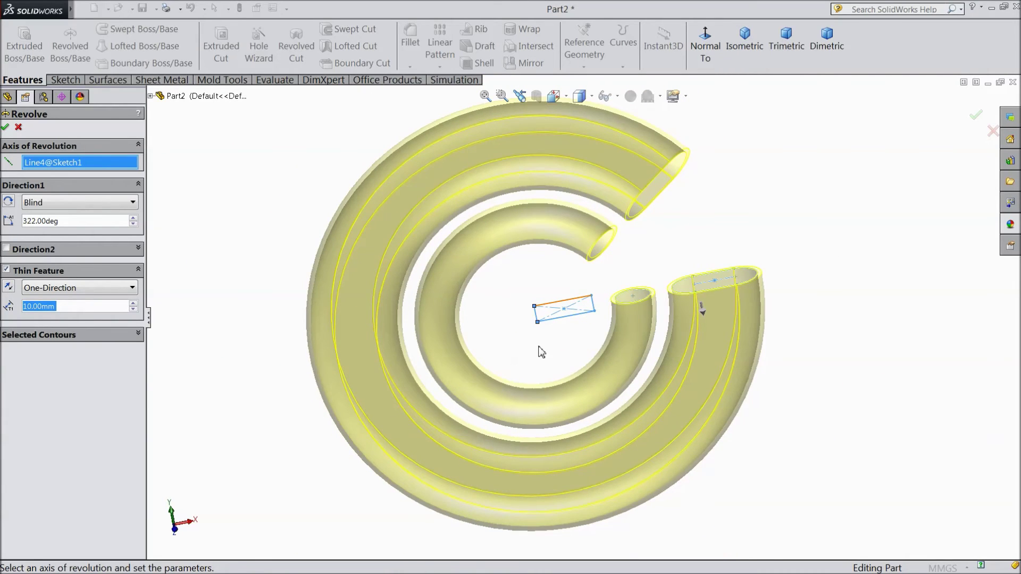
left_click(8, 288)
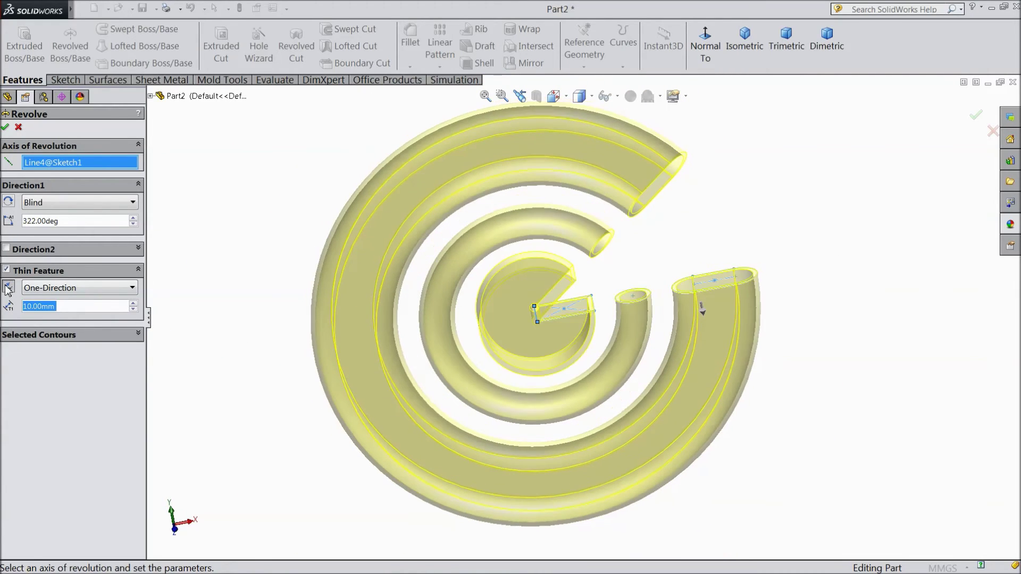
left_click(5, 128)
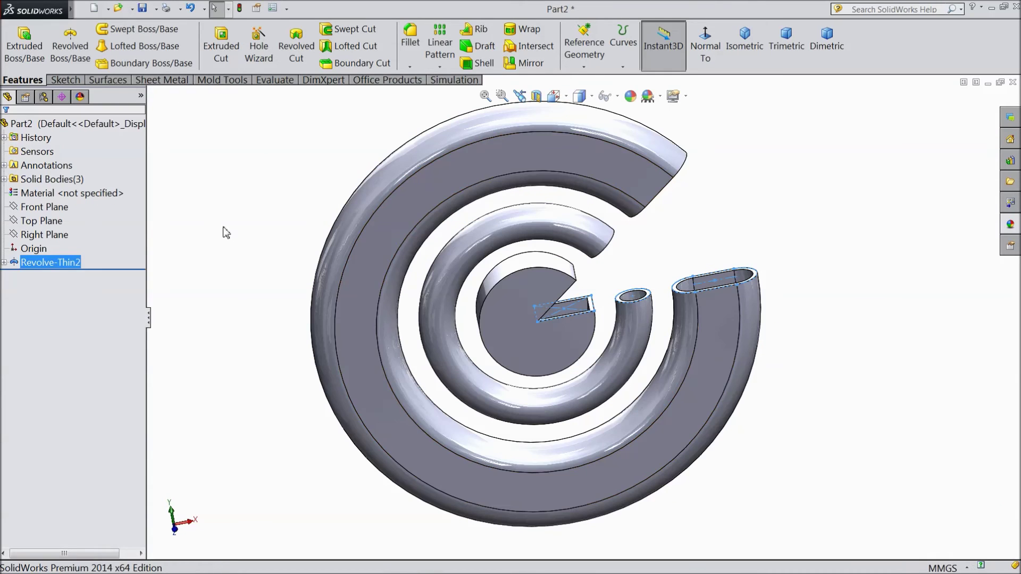
mouse_move(825, 249)
middle_mouse_down()
mouse_move(721, 213)
mouse_move(707, 188)
mouse_move(741, 260)
mouse_move(802, 330)
mouse_move(786, 465)
mouse_move(759, 218)
mouse_move(713, 232)
mouse_move(713, 246)
mouse_move(796, 269)
mouse_move(807, 310)
mouse_move(785, 218)
mouse_move(778, 264)
mouse_move(766, 260)
middle_mouse_up()
- Edit Revolve-Thin2, enter a 360° revolve angle, and activate its Selected Contours list
left_click(13, 264)
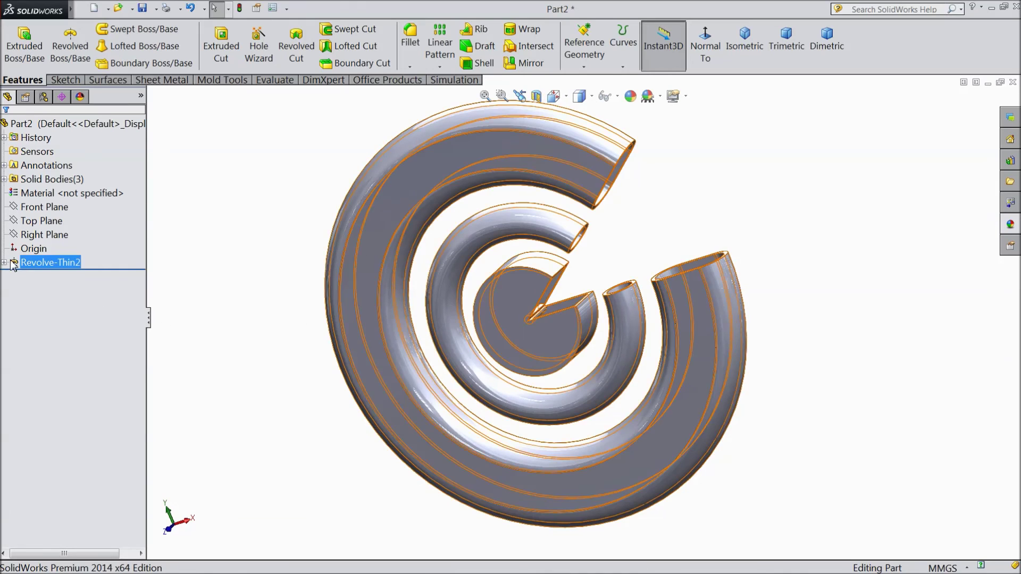
left_click(35, 238)
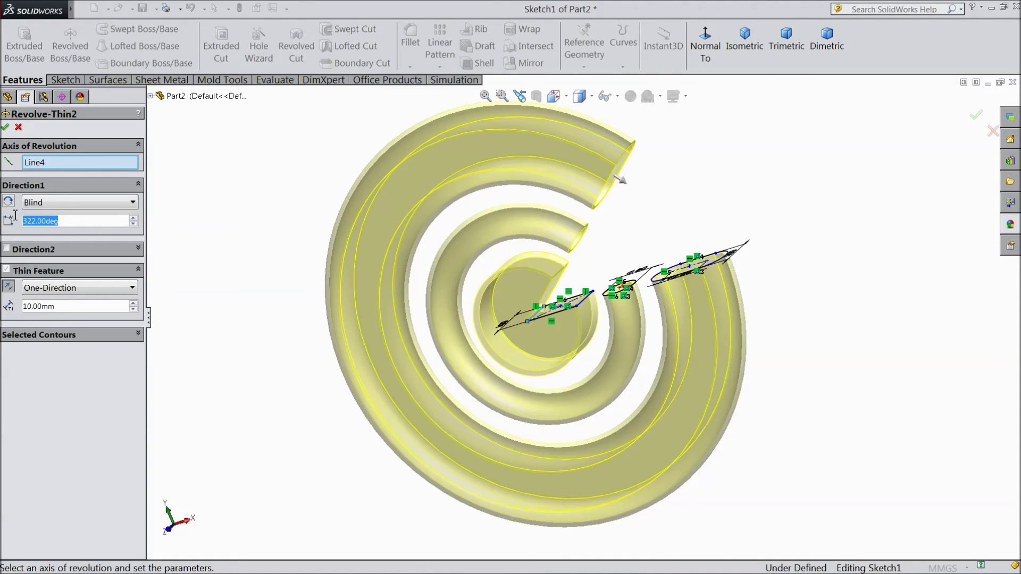
type("360")
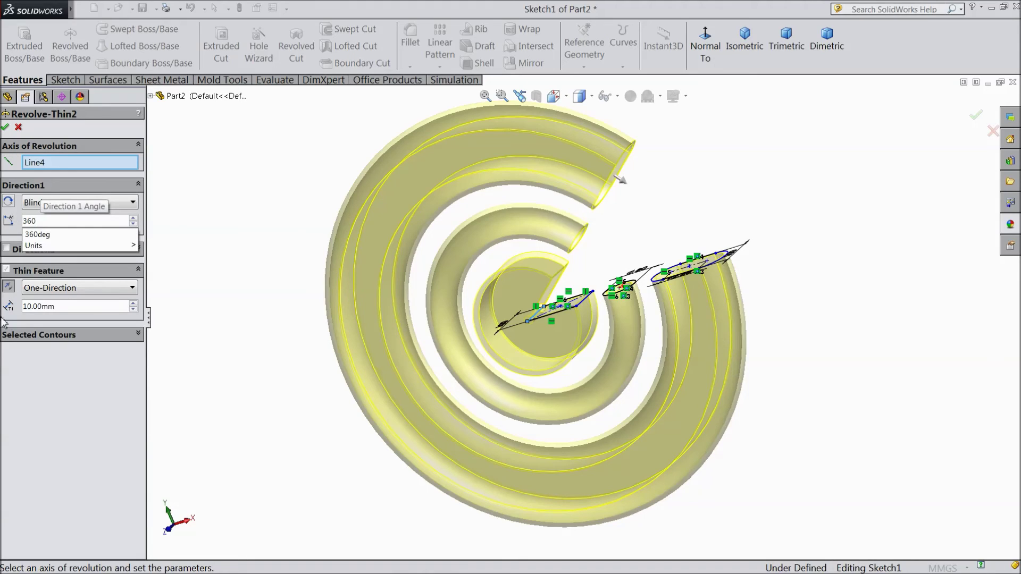
key("Return")
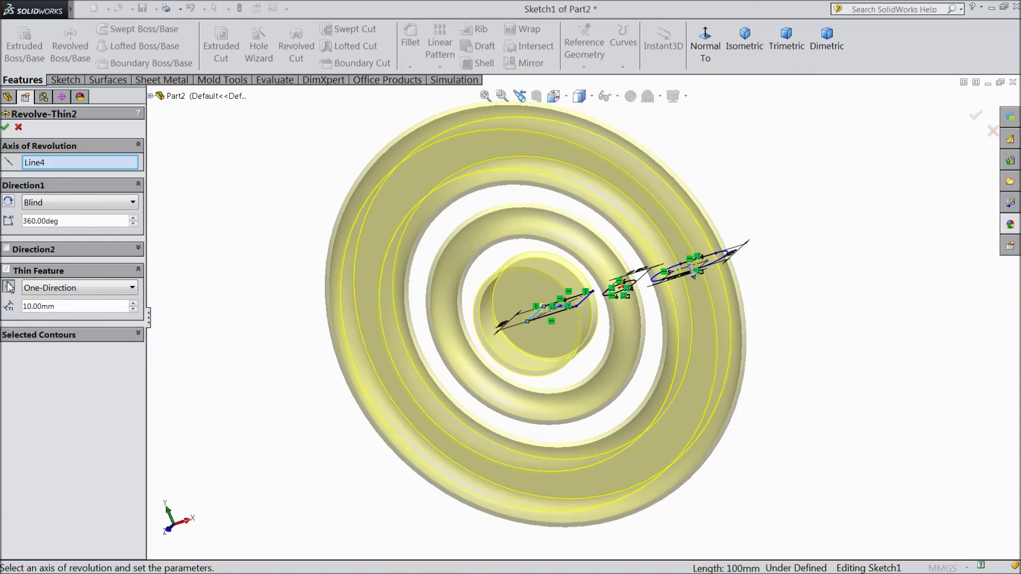
type("0")
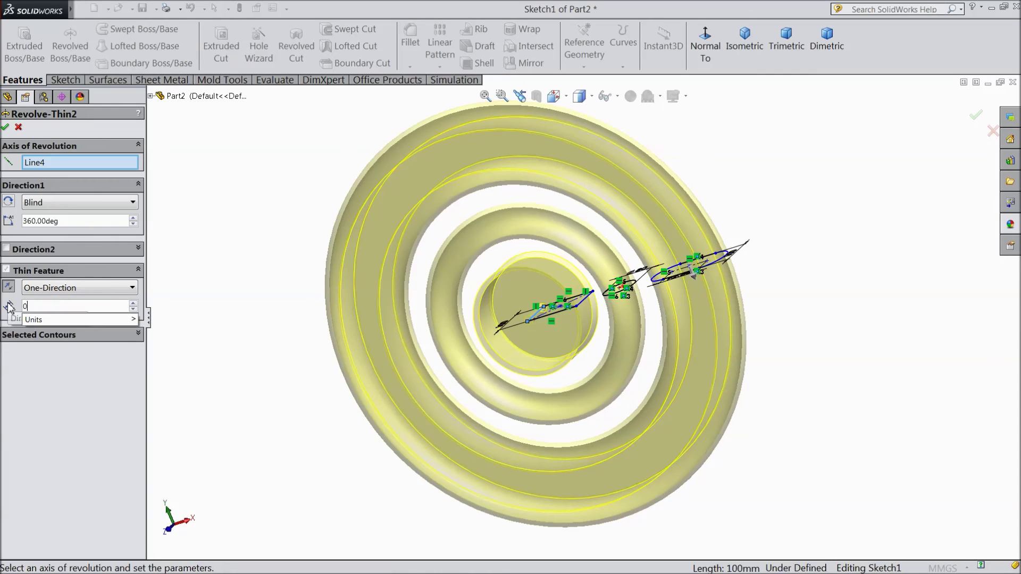
left_click(58, 386)
left_click(67, 338)
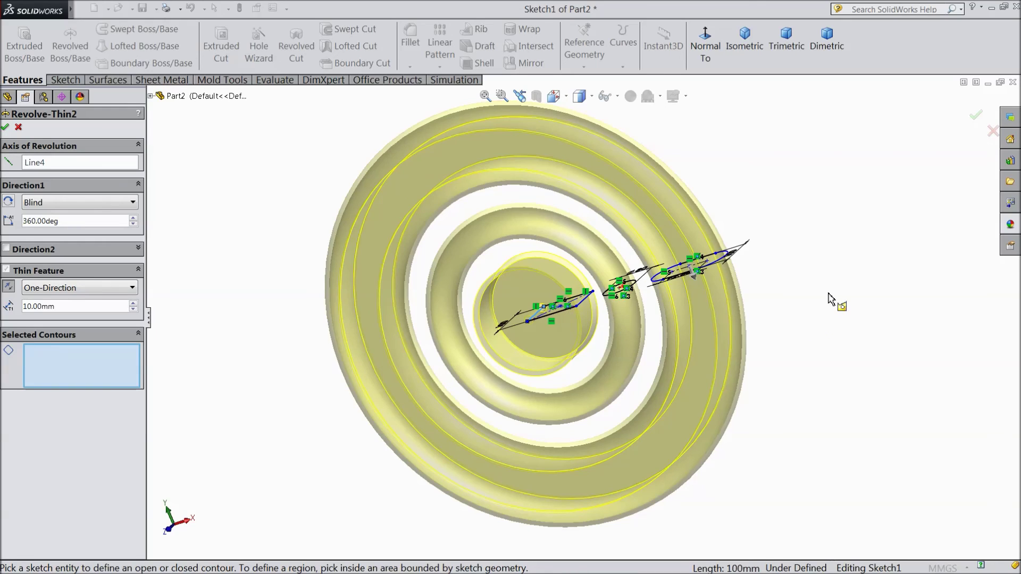
- Choose only the slot and square contours for Revolve-Thin2 and accept the edit
middle_click_drag(830, 299, 858, 330)
left_click(661, 289)
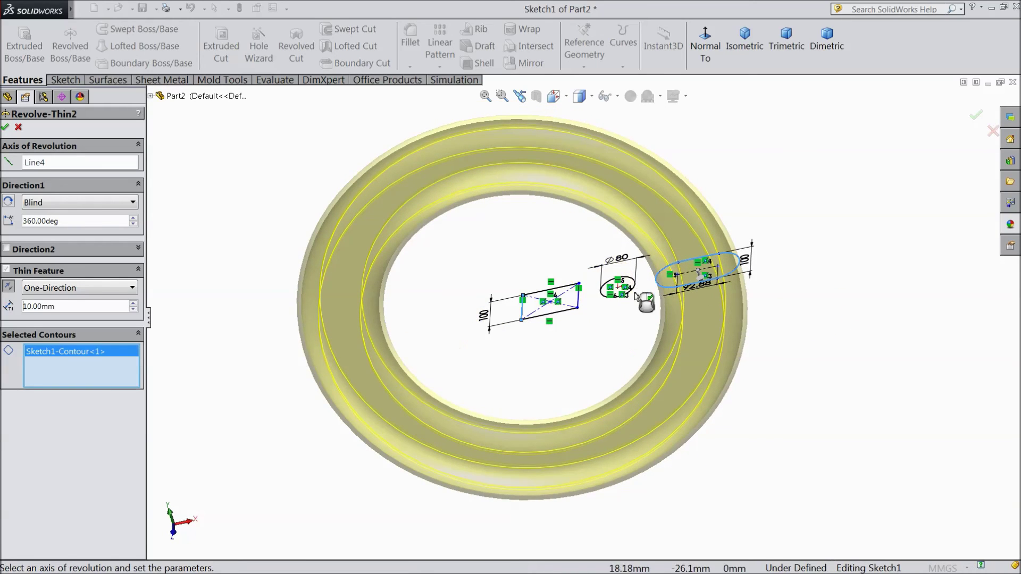
left_click(571, 315)
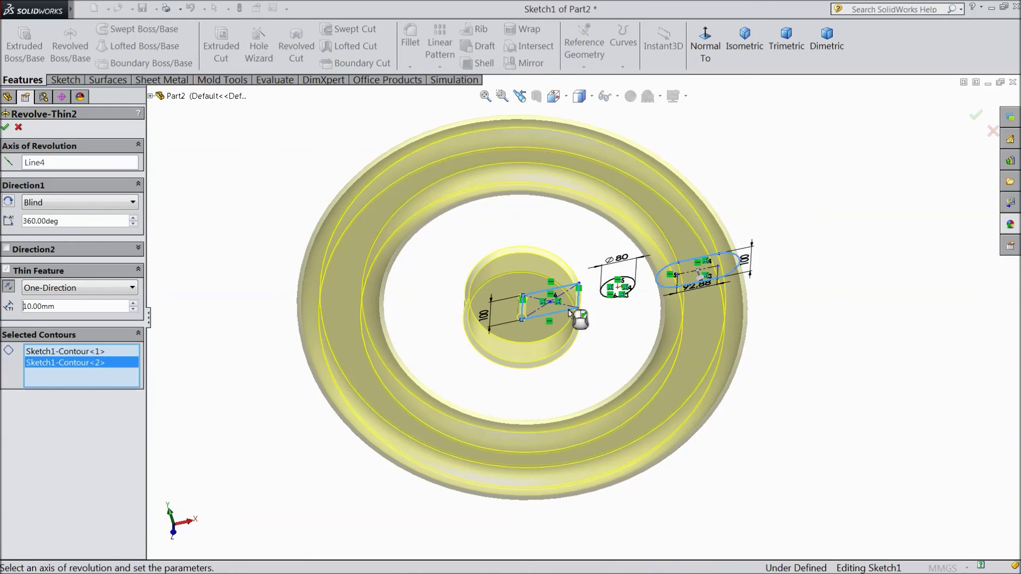
left_click(6, 128)
mouse_move(308, 296)
middle_mouse_down()
mouse_move(265, 186)
mouse_move(314, 269)
mouse_move(306, 291)
mouse_move(305, 253)
mouse_move(343, 278)
mouse_move(323, 266)
middle_mouse_up()
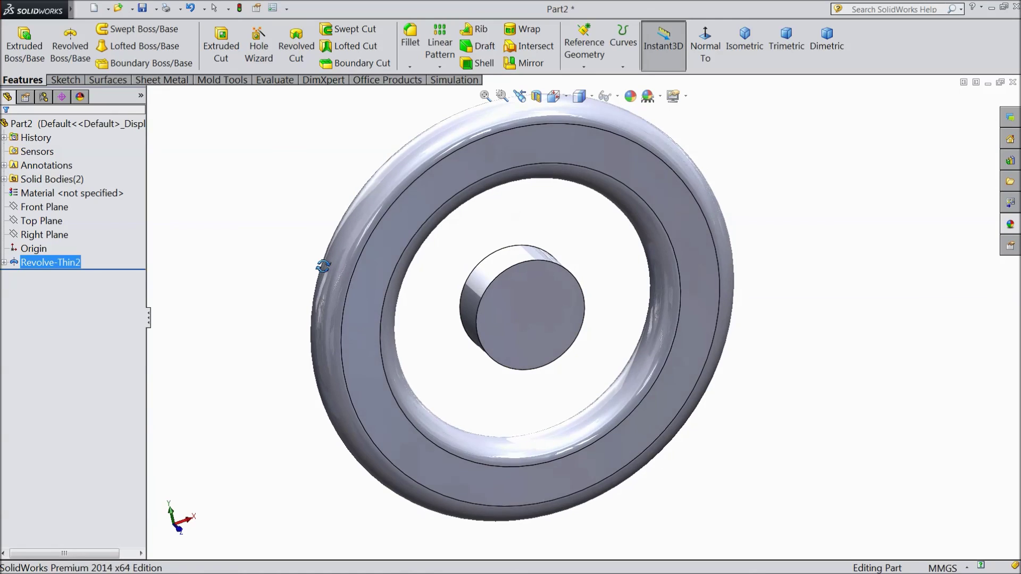